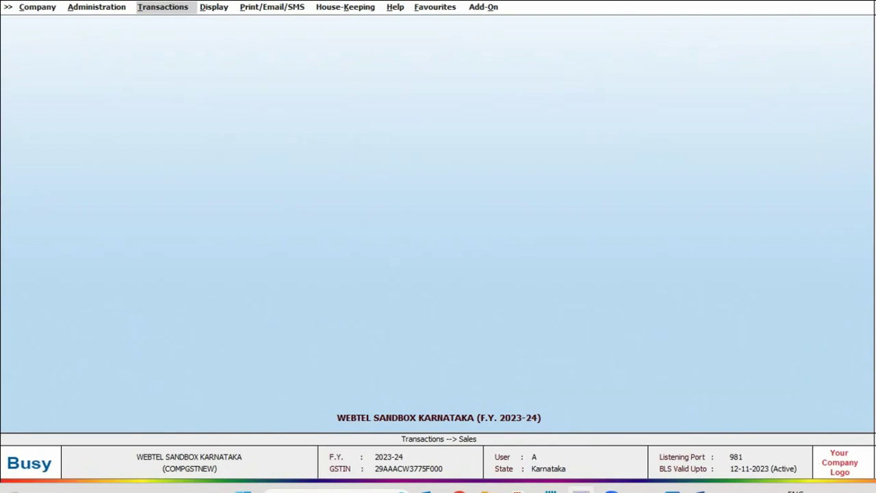
Step: Start a new sales voucher, keeping sale type I/GST-Export (Taxable) rather than the zero-rated option
{"action": "key", "text": "Return"}
{"action": "key", "text": "Return"}
{"action": "key", "text": "Return"}
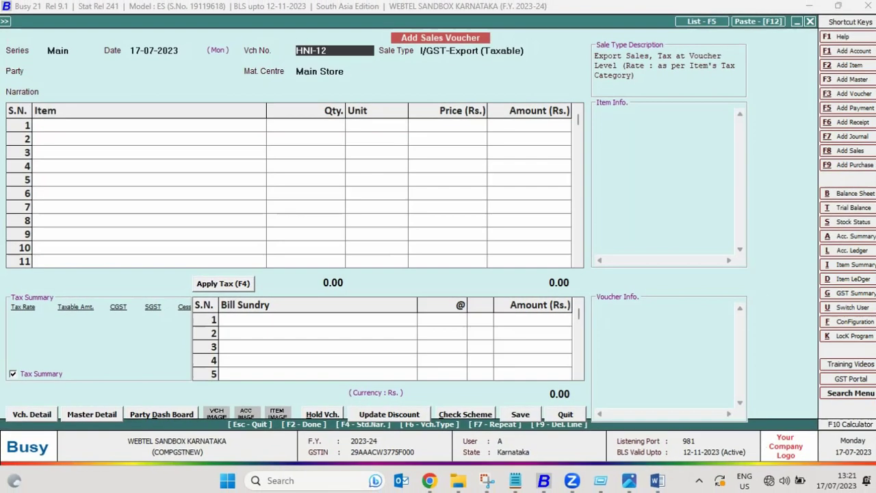
{"action": "key", "text": "Return"}
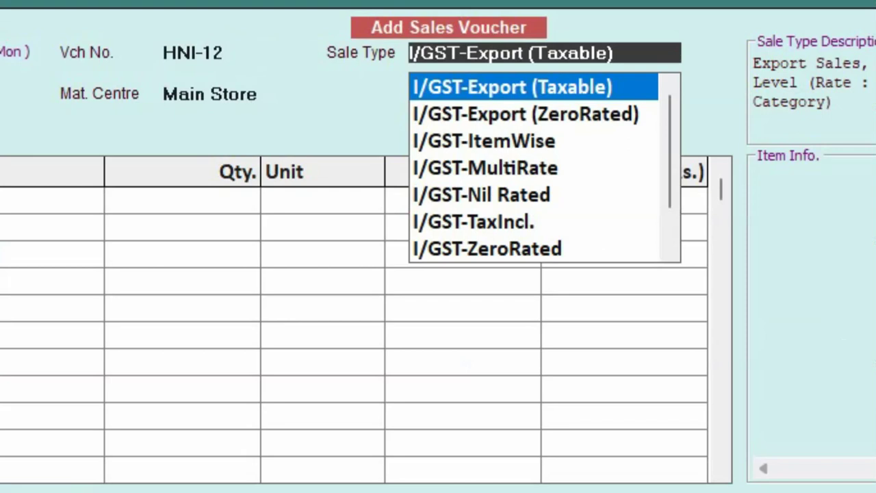
{"action": "key", "text": "Down"}
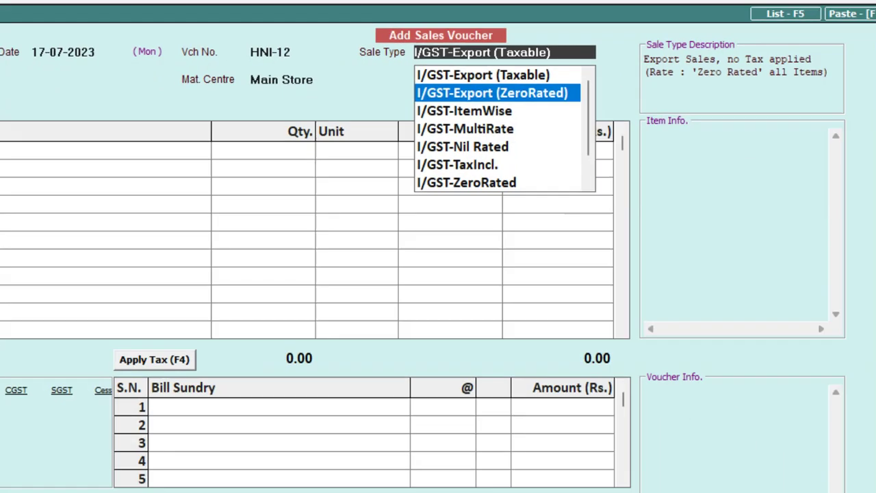
{"action": "key", "text": "Up"}
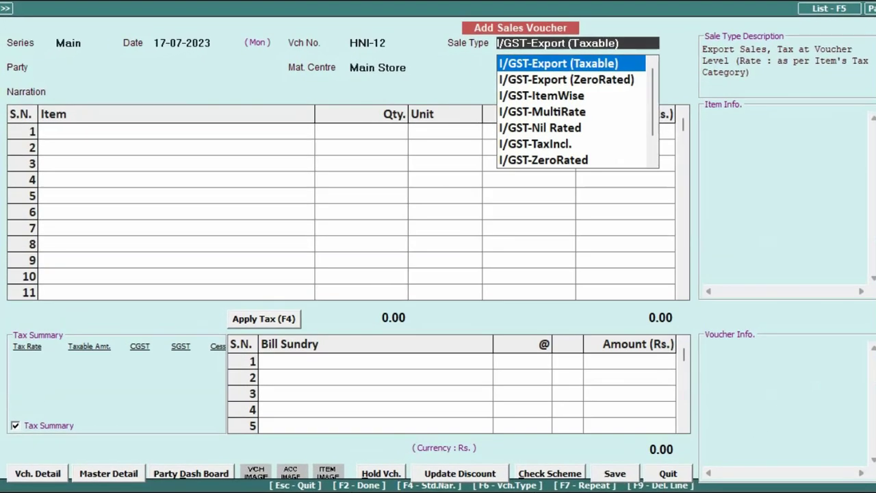
Step: Confirm the I/GST-Export (Taxable) sale type and select Delloite Co. as the party
{"action": "key", "text": "Return"}
{"action": "type", "text": "de"}
{"action": "key", "text": "Return"}
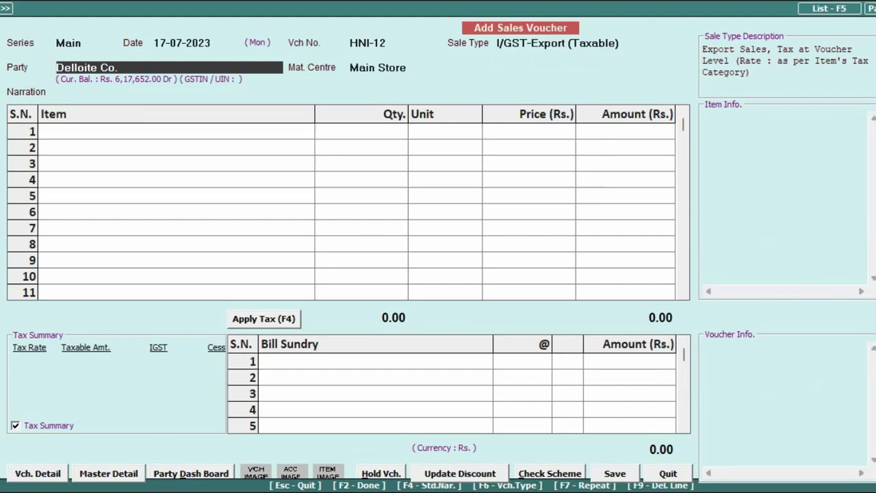
Step: Review Delloite Co.'s account master through balances, New York address and station, then request saving
{"action": "key", "text": "ctrl+Return"}
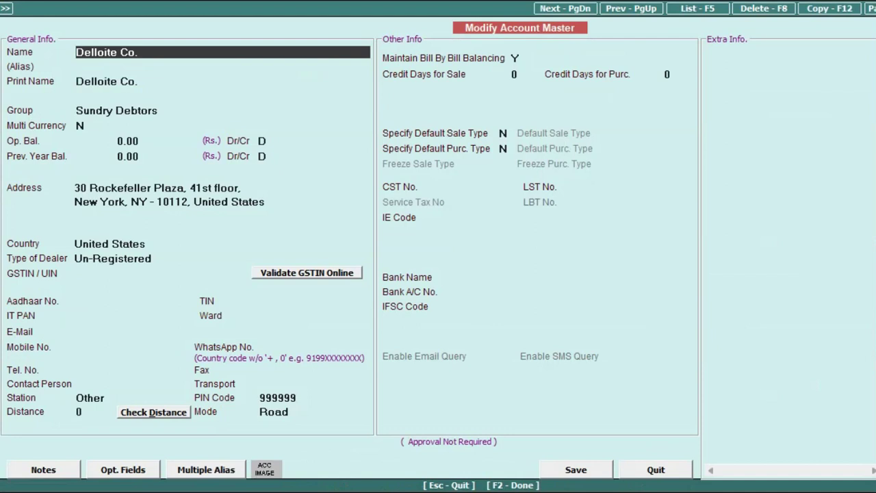
{"action": "key", "text": "Return"}
{"action": "key", "text": "Return"}
{"action": "key", "text": "Return"}
{"action": "key", "text": "Return"}
{"action": "key", "text": "Return"}
{"action": "key", "text": "Return"}
{"action": "key", "text": "Return"}
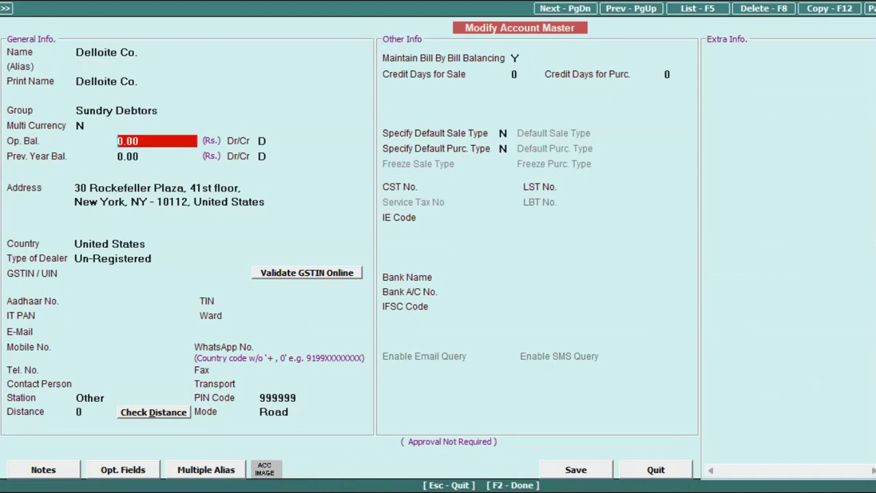
{"action": "key", "text": "Return"}
{"action": "key", "text": "Return"}
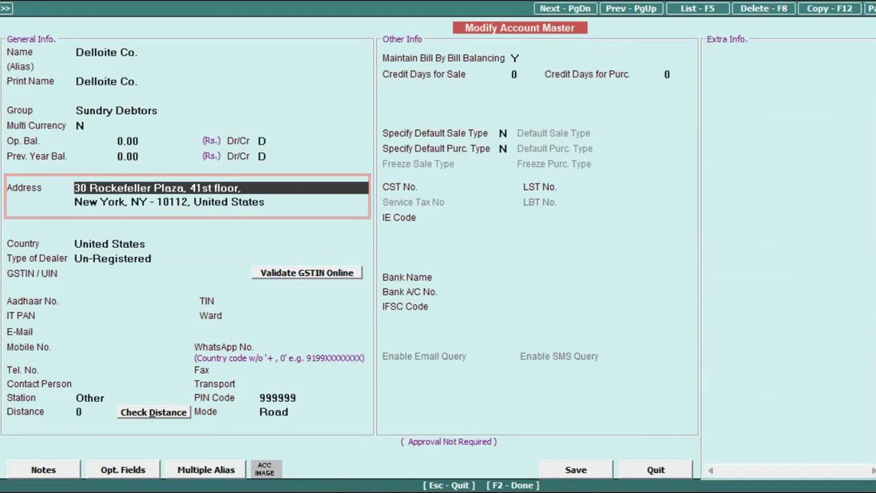
{"action": "key", "text": "Return"}
{"action": "key", "text": "Return"}
{"action": "key", "text": "Return"}
{"action": "key", "text": "Return"}
{"action": "key", "text": "Return"}
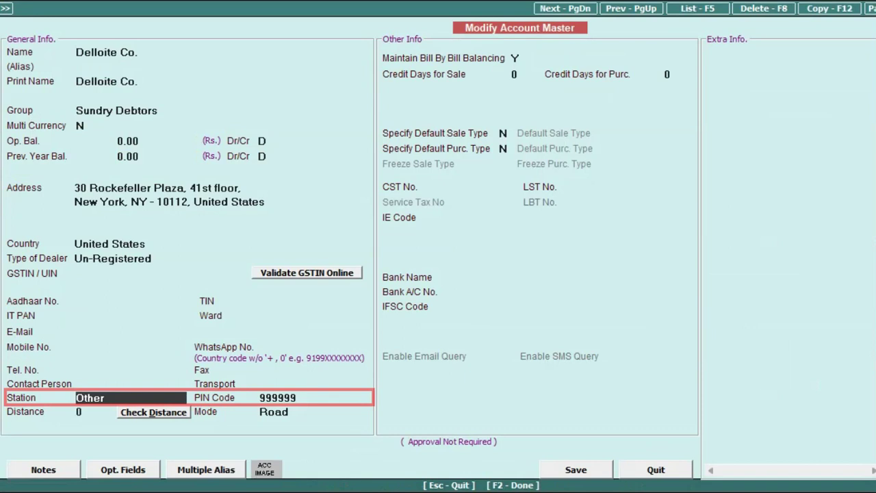
{"action": "key", "text": "F2"}
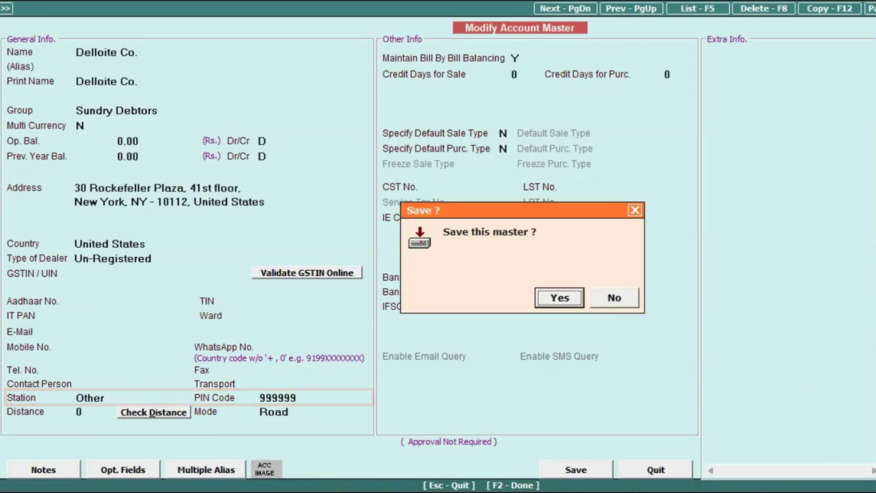
Step: Save the account master, accept billing/shipping details, and enter 10 Pcs of 1 LAMINATED SHEET
{"action": "key", "text": "Return"}
{"action": "key", "text": "Return"}
{"action": "key", "text": "Return"}
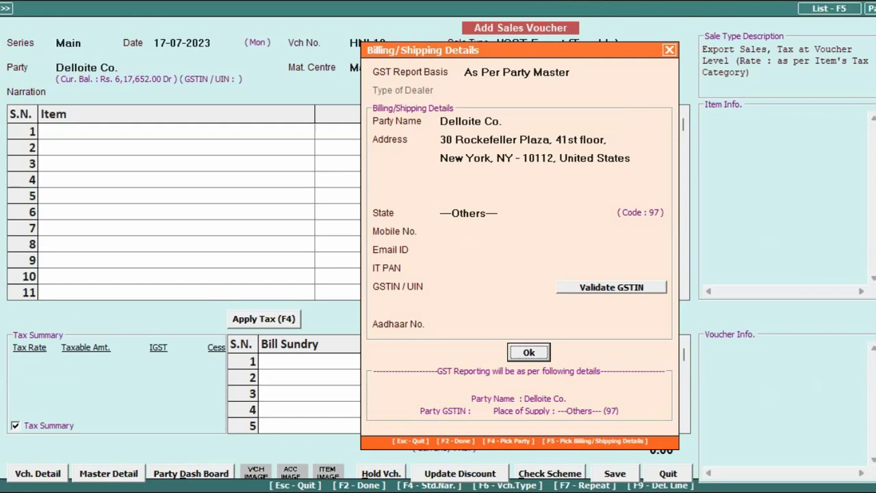
{"action": "key", "text": "Return"}
{"action": "key", "text": "Return"}
{"action": "key", "text": "Return"}
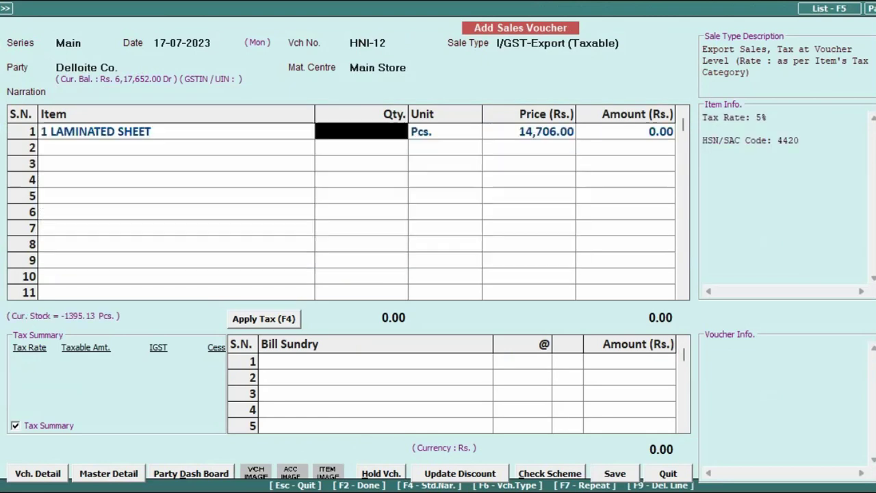
{"action": "type", "text": "10"}
{"action": "key", "text": "Return"}
{"action": "key", "text": "Return"}
{"action": "key", "text": "Return"}
{"action": "key", "text": "Return"}
{"action": "key", "text": "Return"}
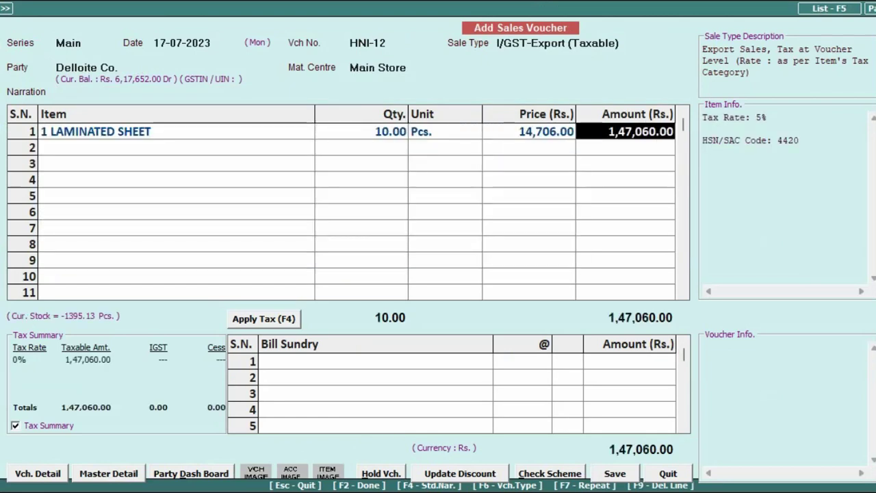
Step: Apply 5% IGST for a 1,54,413.00 total and open export shipping bill details, leaving the bill number blank
{"action": "key", "text": "F4"}
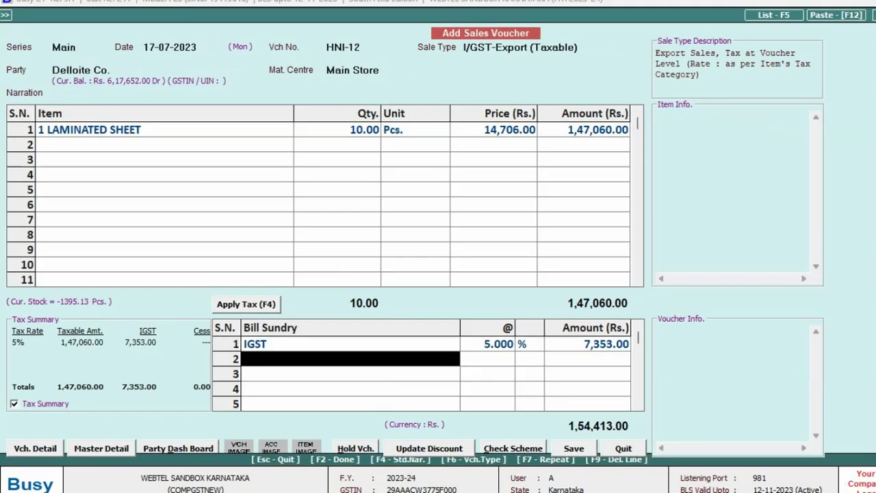
{"action": "key", "text": "Return"}
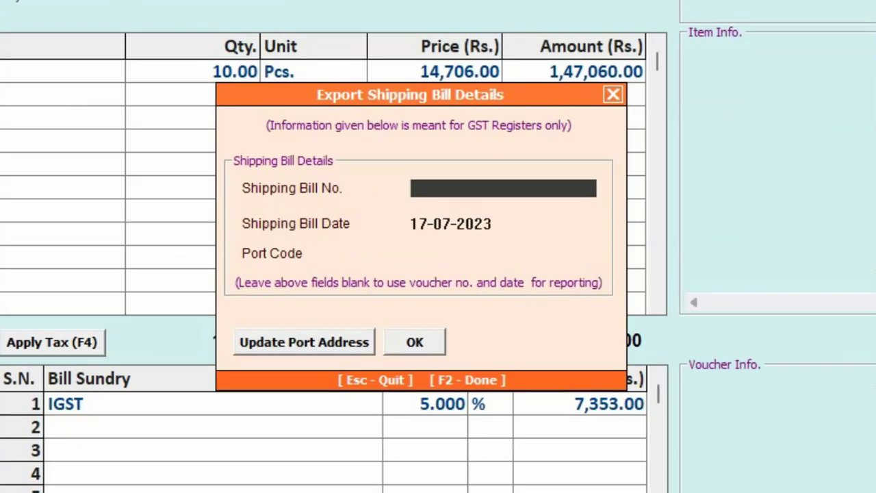
{"action": "key", "text": "Return"}
{"action": "key", "text": "Return"}
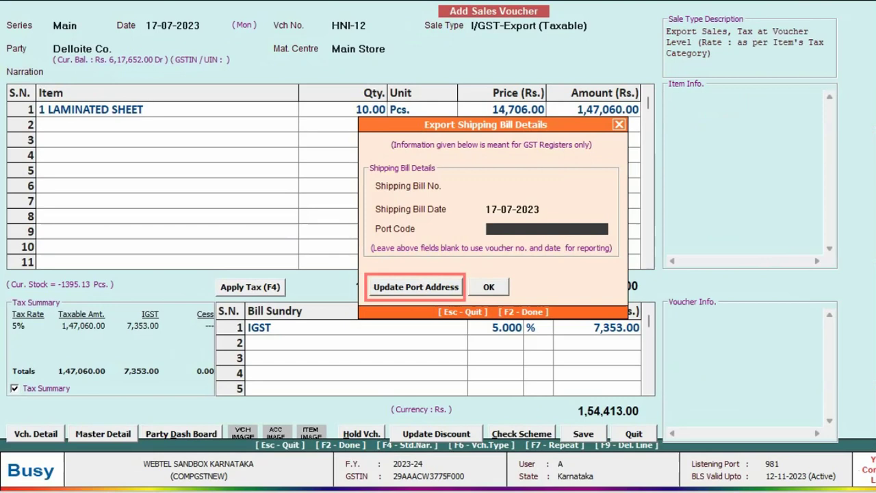
{"action": "left_click", "coordinate": [431, 287]}
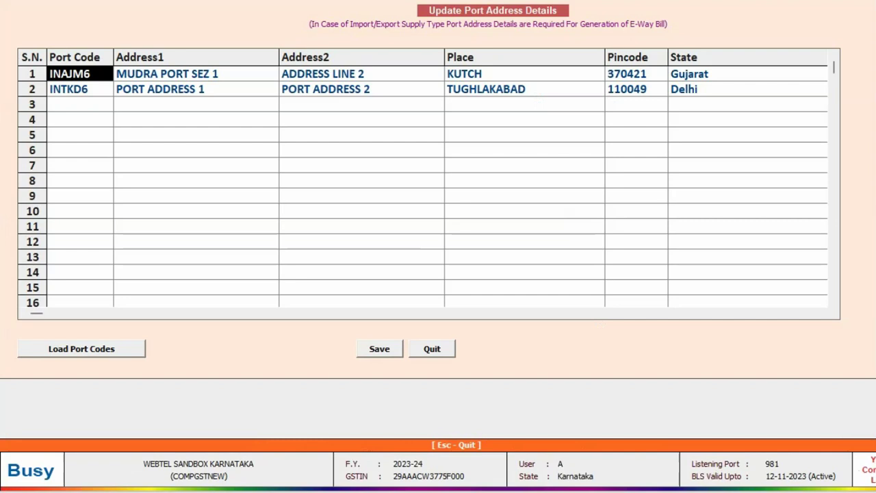
{"action": "left_click", "coordinate": [56, 107]}
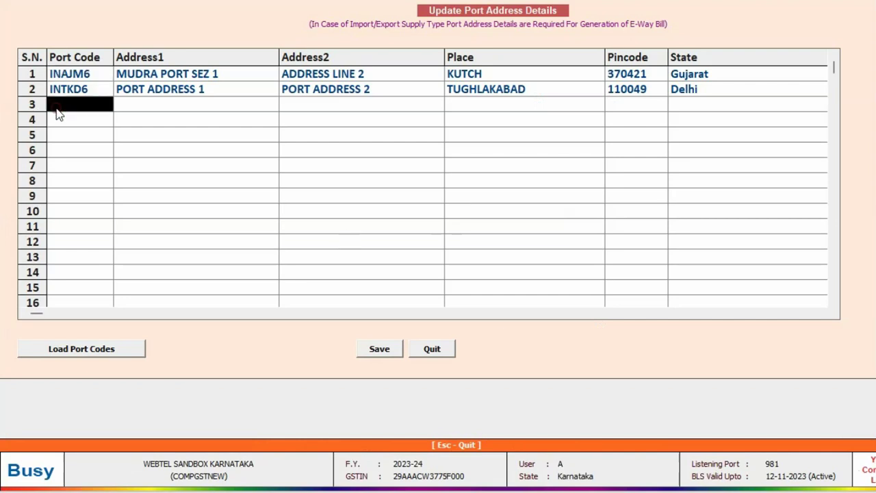
{"action": "left_click", "coordinate": [74, 77]}
{"action": "key", "text": "Return"}
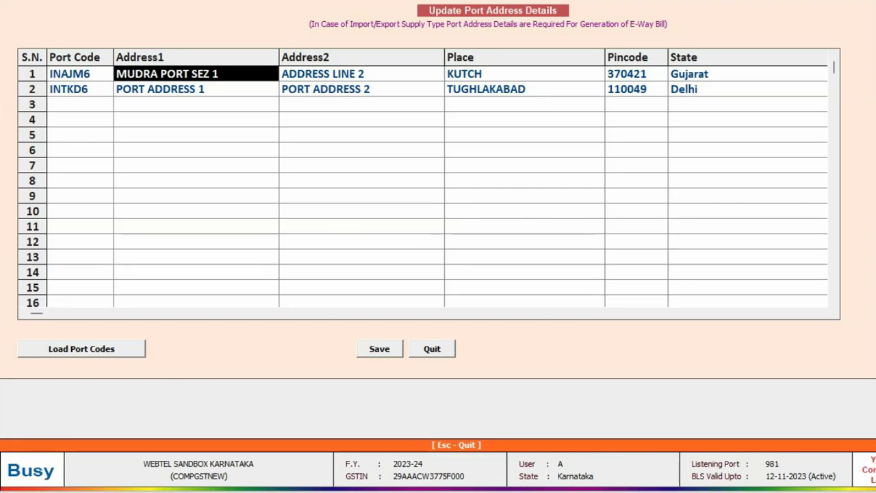
{"action": "left_click", "coordinate": [626, 73]}
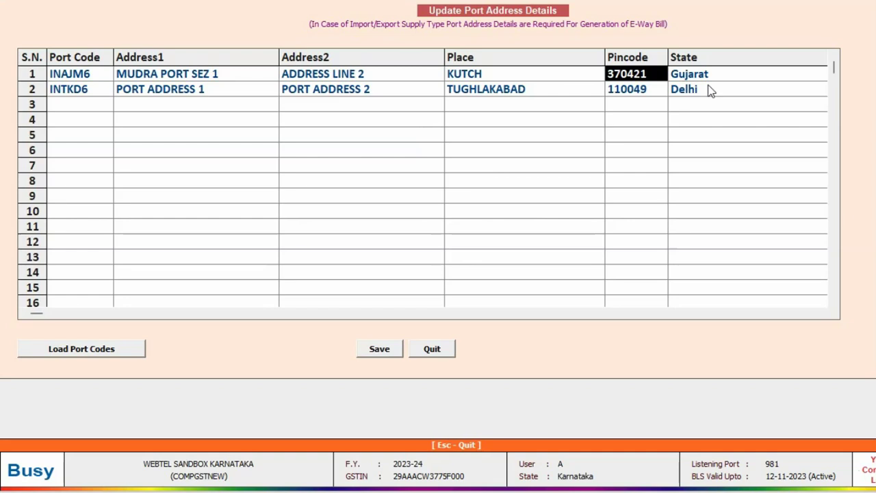
{"action": "key", "text": "F2"}
{"action": "key", "text": "Return"}
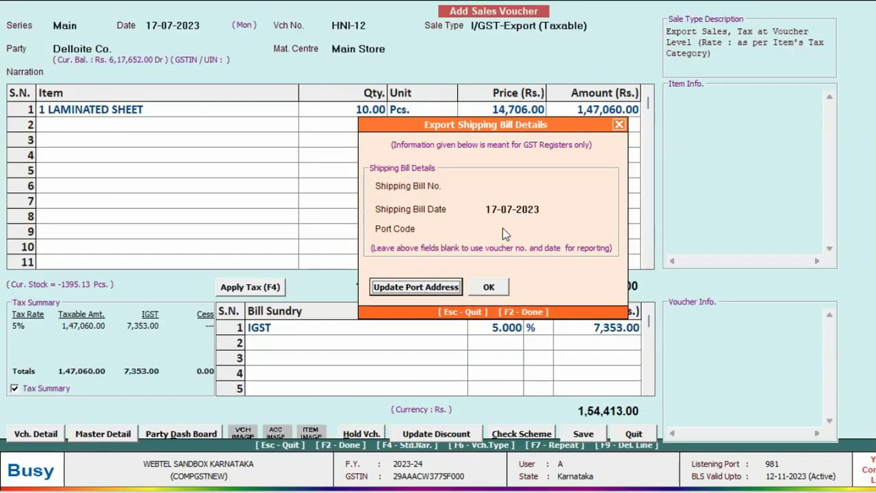
Step: Enter port code INAJM6 and accept the export shipping bill details
{"action": "left_click", "coordinate": [504, 229]}
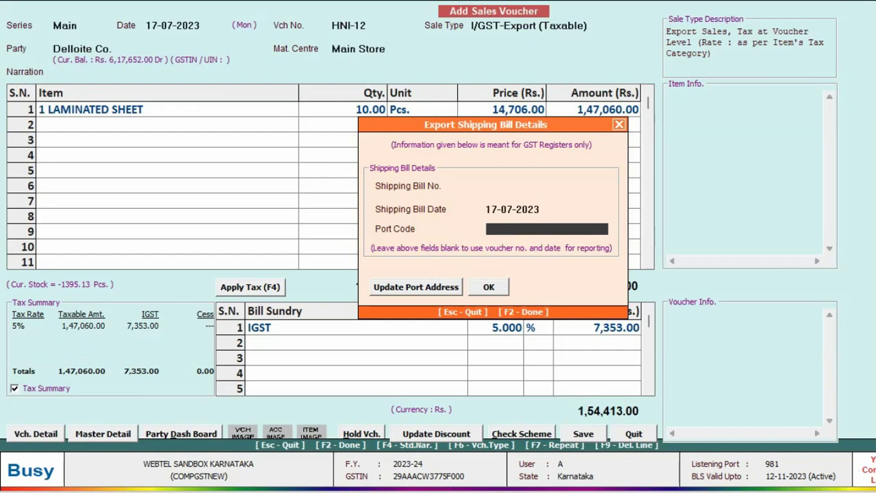
{"action": "type", "text": "INAJM6"}
{"action": "key", "text": "Return"}
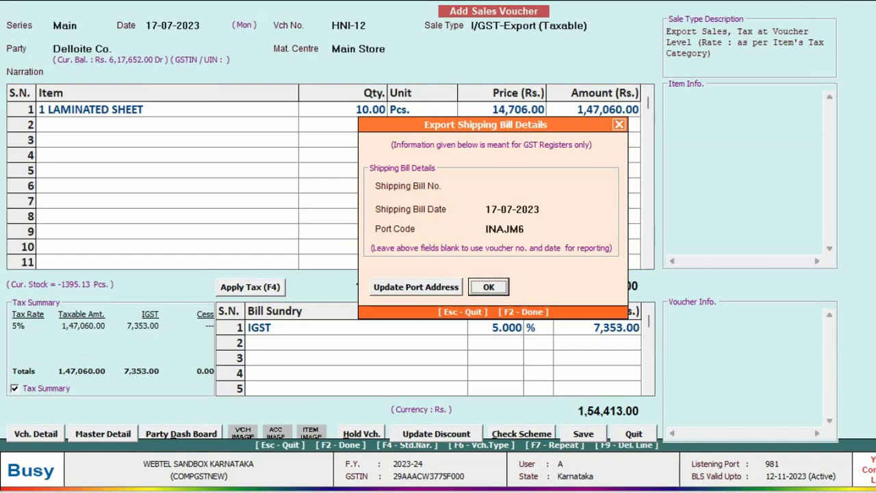
{"action": "key", "text": "Return"}
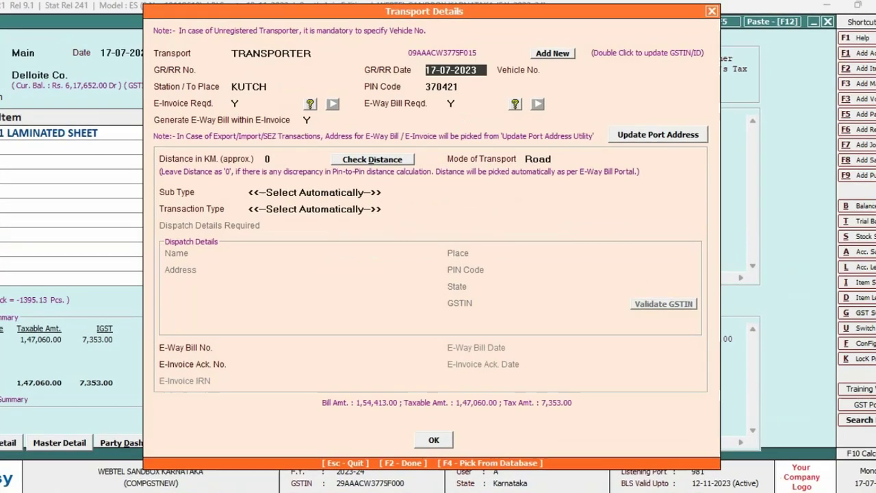
{"action": "key", "text": "Return"}
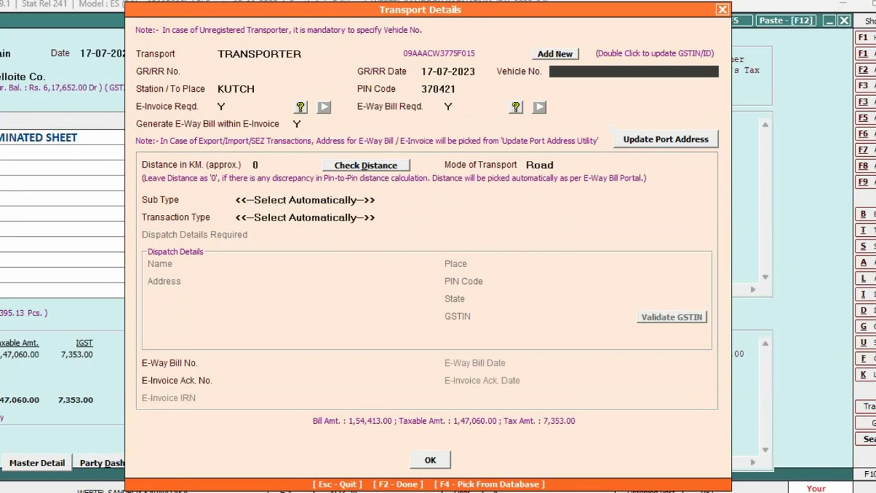
{"action": "type", "text": "DL01LAD9600"}
{"action": "key", "text": "Return"}
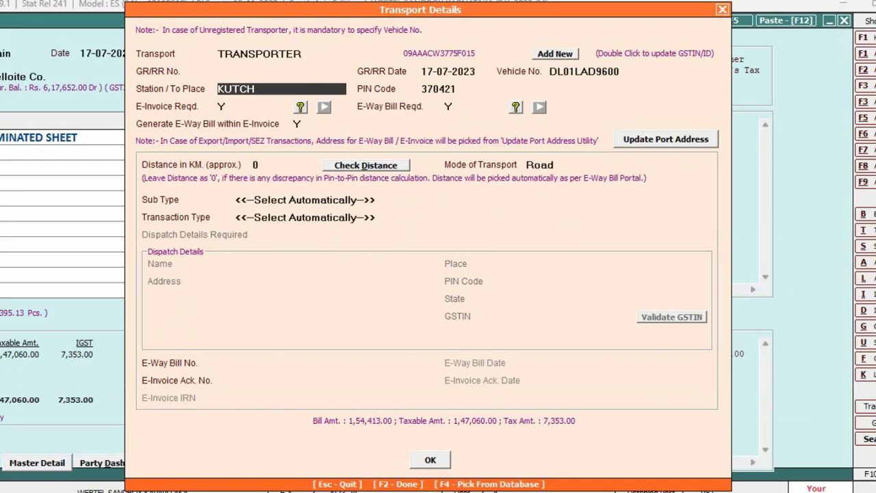
{"action": "key", "text": "Return"}
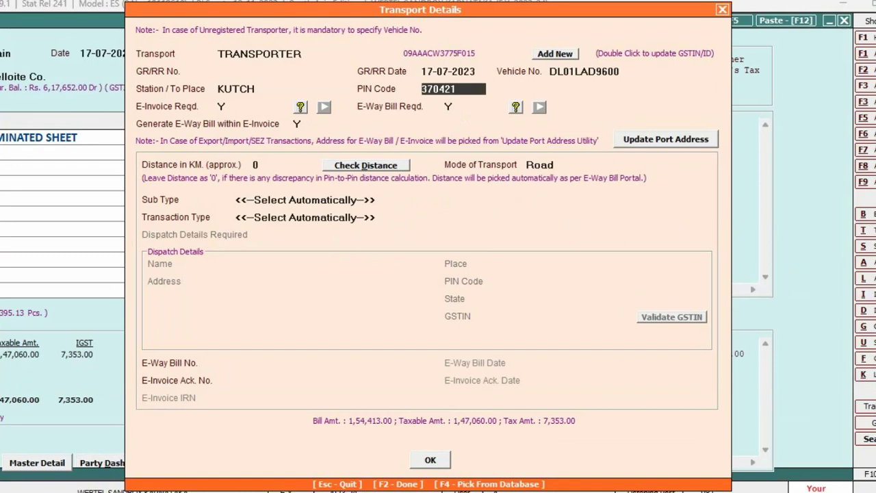
{"action": "left_click", "coordinate": [274, 88]}
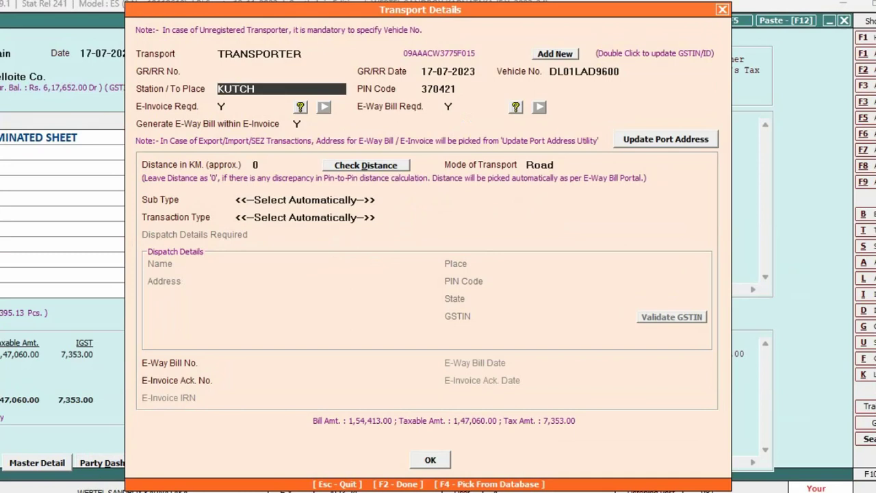
{"action": "left_click", "coordinate": [452, 89]}
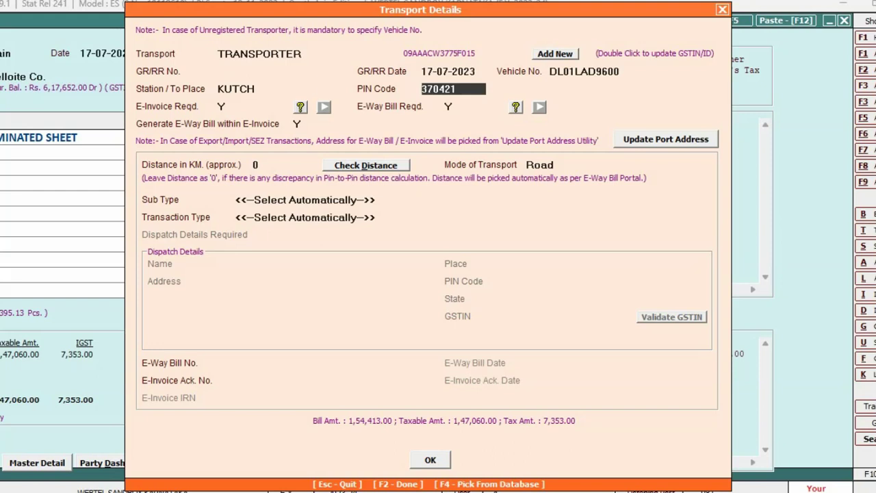
{"action": "key", "text": "Return"}
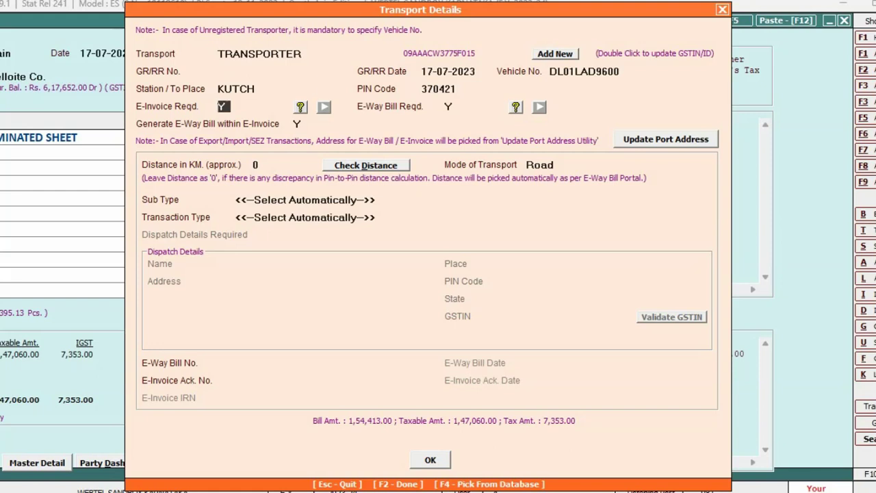
Step: Keep e-invoice, e-way bill and e-way-bill-in-e-invoice as Yes, transport mode Road, and save the voucher
{"action": "left_click", "coordinate": [450, 106]}
{"action": "left_click", "coordinate": [298, 124]}
{"action": "key", "text": "Return"}
{"action": "key", "text": "Return"}
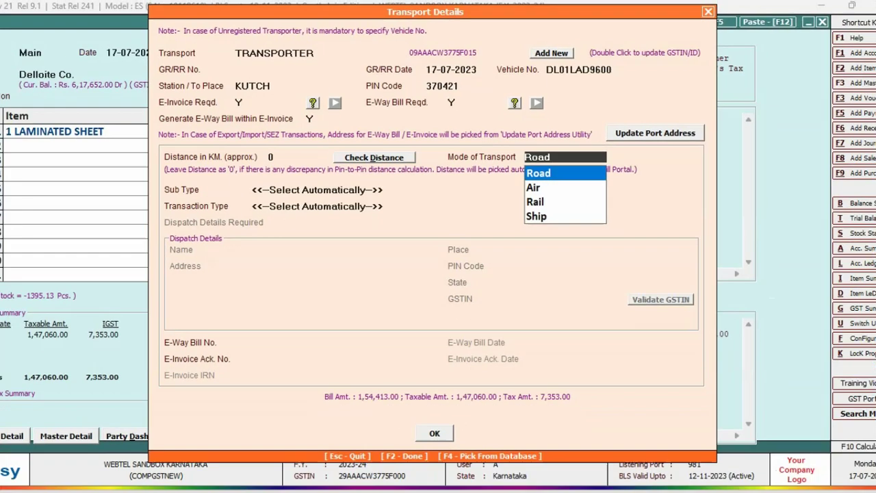
{"action": "key", "text": "Return"}
{"action": "key", "text": "F2"}
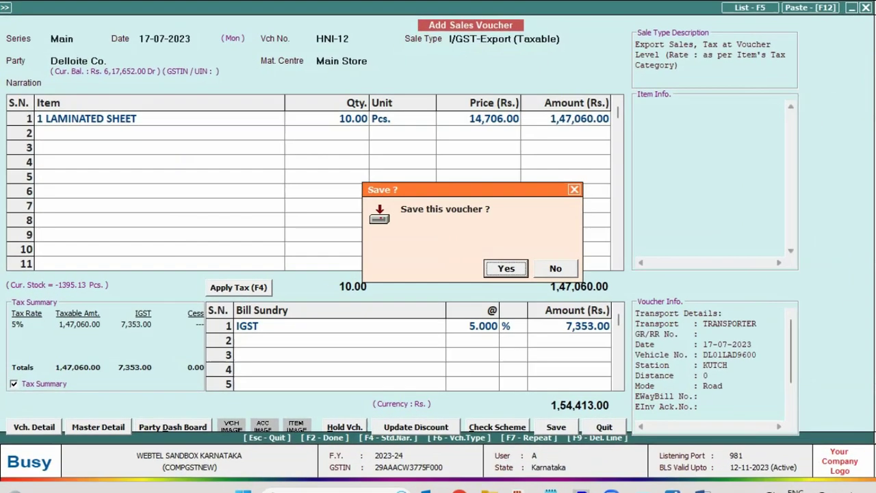
Step: Agree to generate an e-invoice for HNI-12 using automatic IRN generation
{"action": "key", "text": "Return"}
{"action": "key", "text": "Return"}
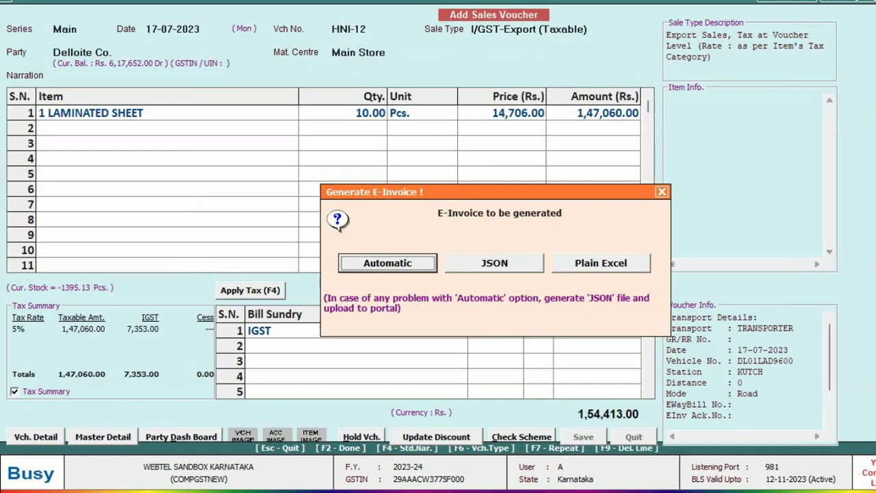
{"action": "key", "text": "Return"}
{"action": "key", "text": "F2"}
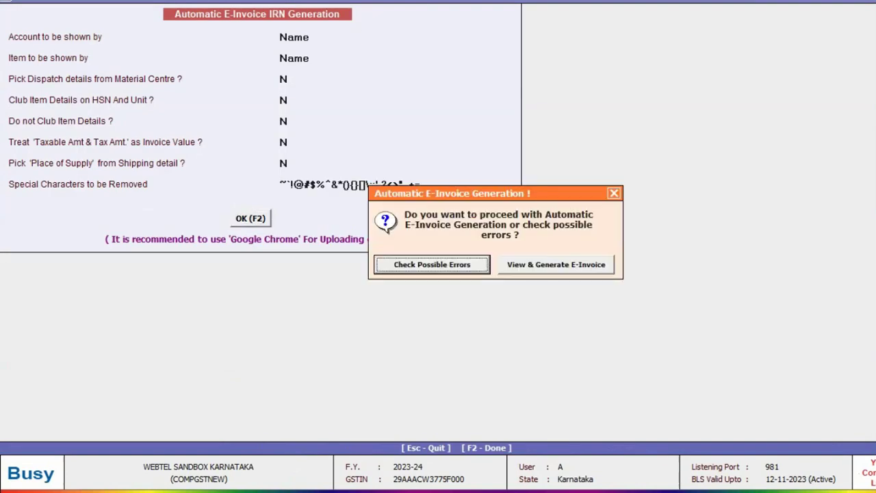
Step: Check for possible e-invoice errors, view the details, and generate the e-invoice successfully
{"action": "key", "text": "Return"}
{"action": "key", "text": "Escape"}
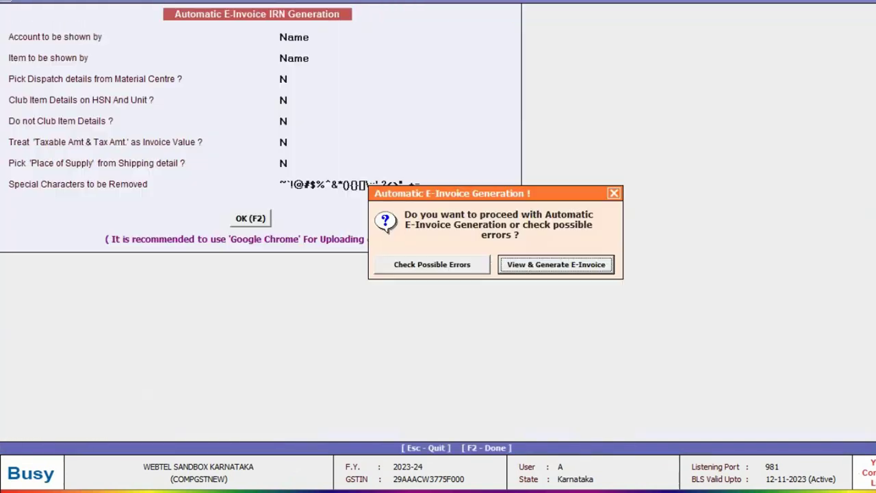
{"action": "key", "text": "Return"}
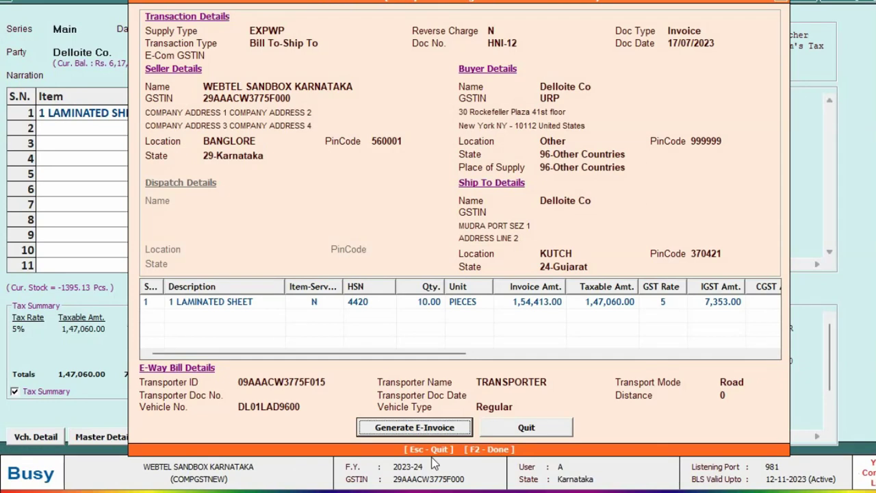
{"action": "left_click", "coordinate": [424, 431]}
{"action": "key", "text": "Return"}
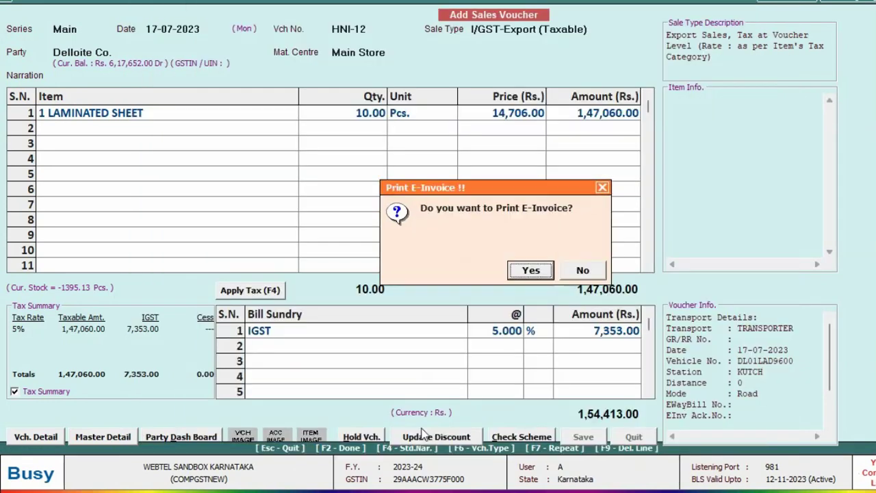
Step: Print the e-invoice and scroll through the e-invoice and e-way bill printouts
{"action": "key", "text": "Return"}
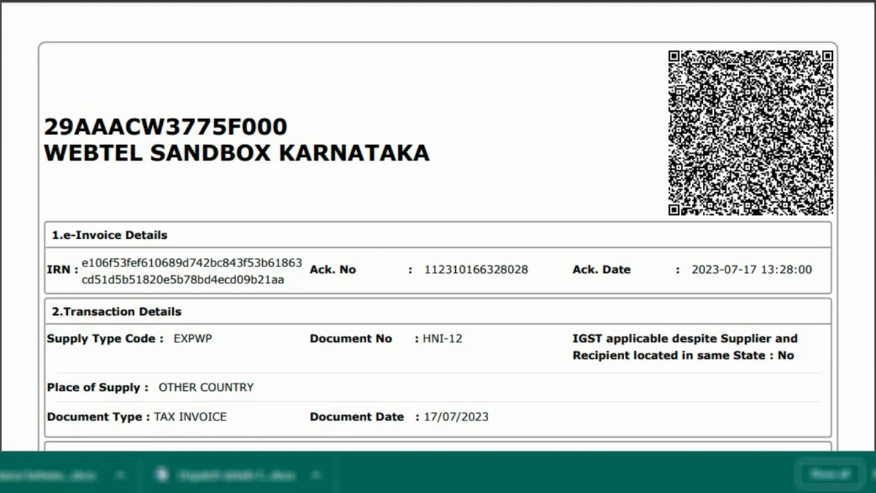
{"action": "scroll", "coordinate": [438, 226], "scroll_direction": "down", "scroll_amount": 10}
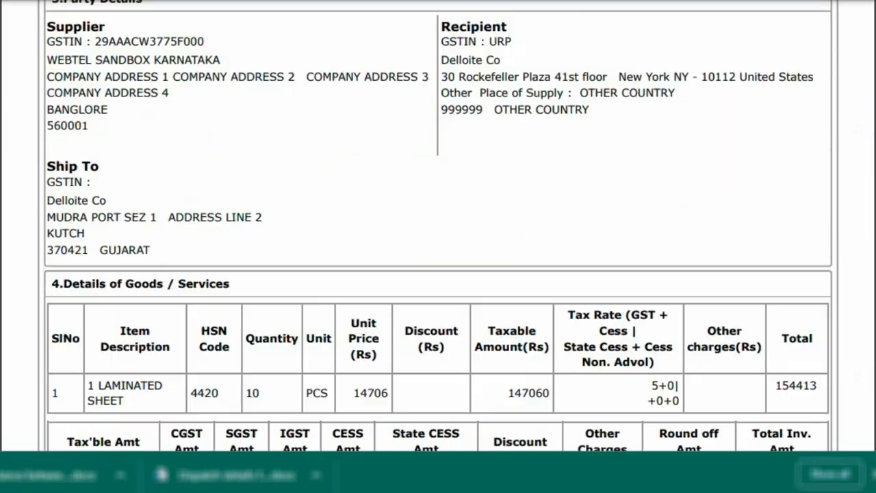
{"action": "scroll", "coordinate": [438, 226], "scroll_direction": "down", "scroll_amount": 6}
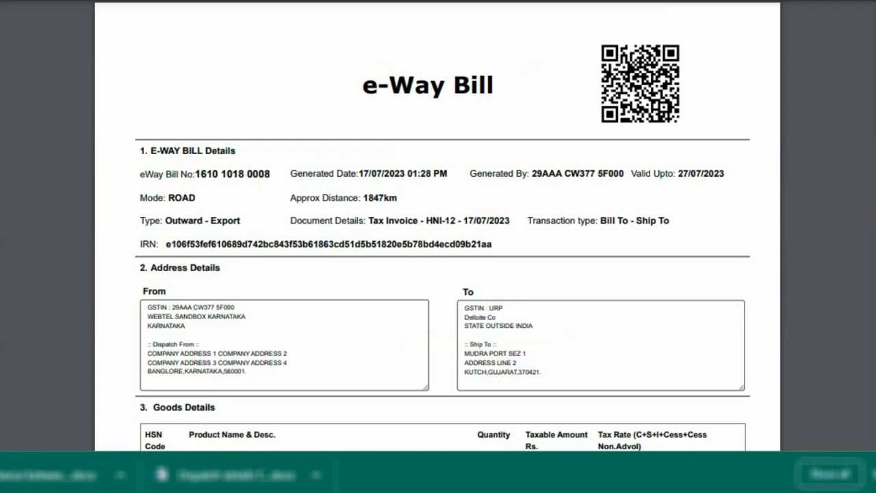
{"action": "scroll", "coordinate": [438, 226], "scroll_direction": "down", "scroll_amount": 7}
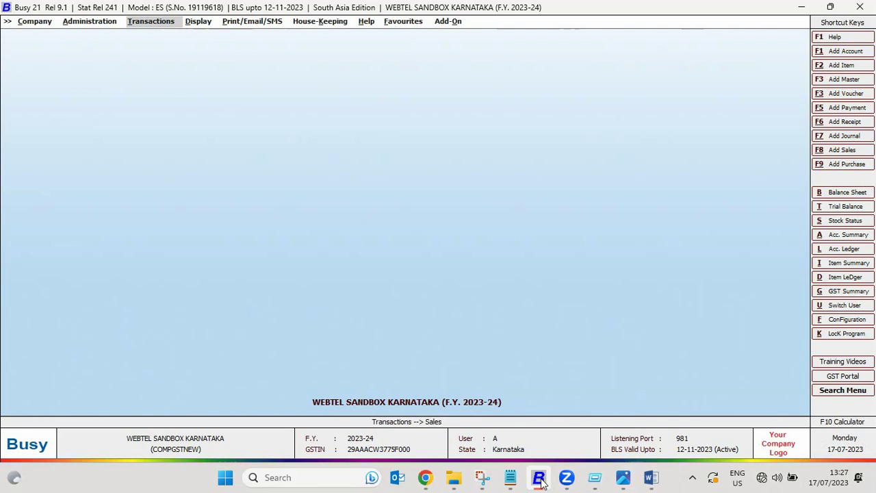
{"action": "left_click", "coordinate": [693, 479]}
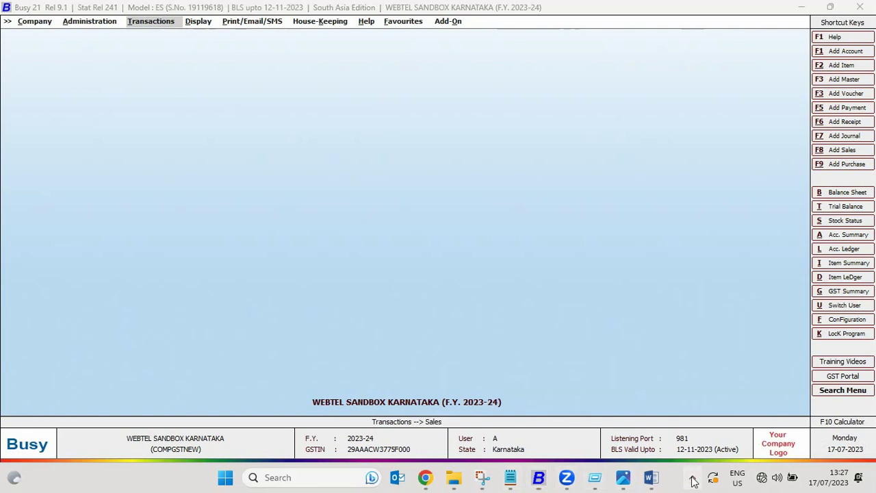